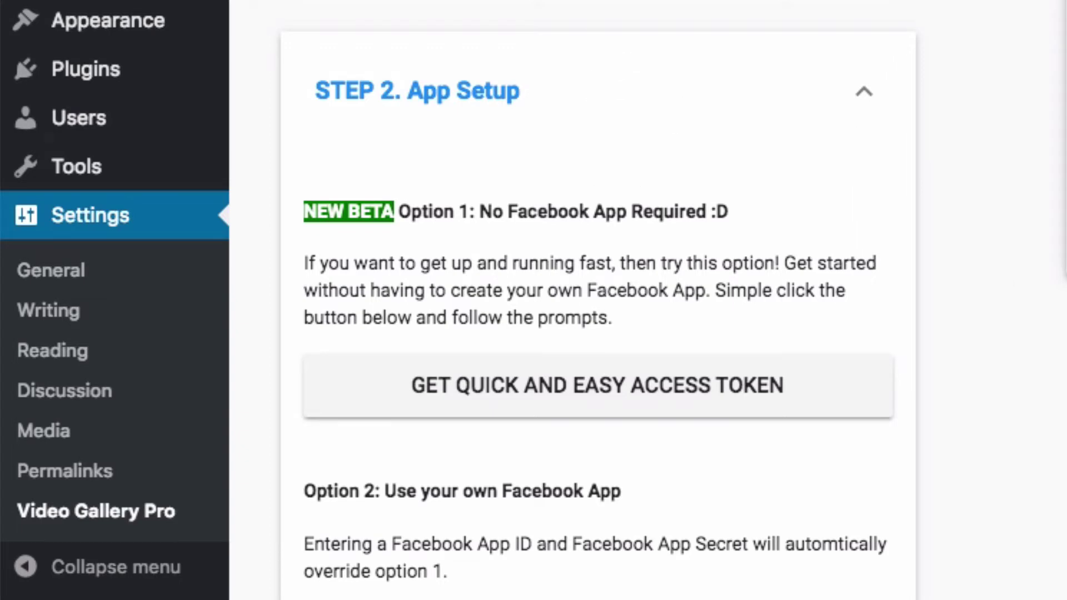
scroll(425, 139, up, 5)
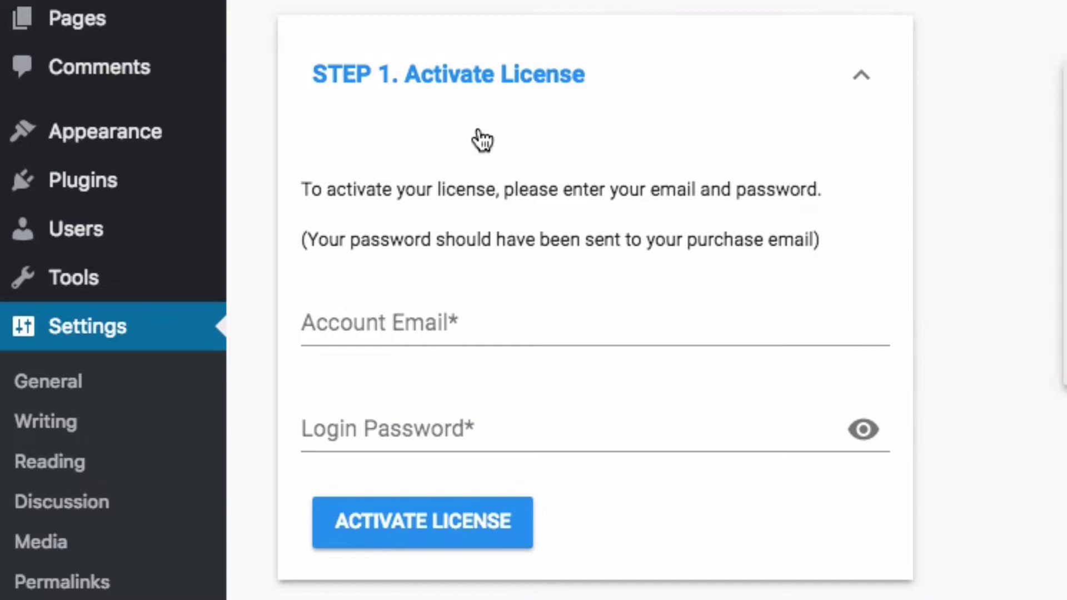
click(482, 83)
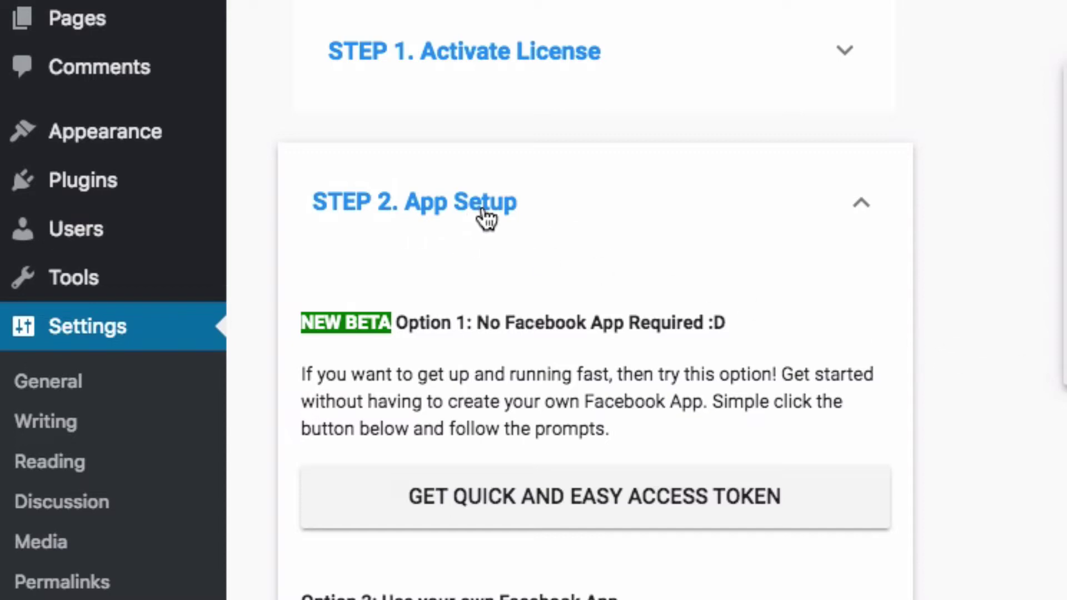
scroll(487, 218, down, 10)
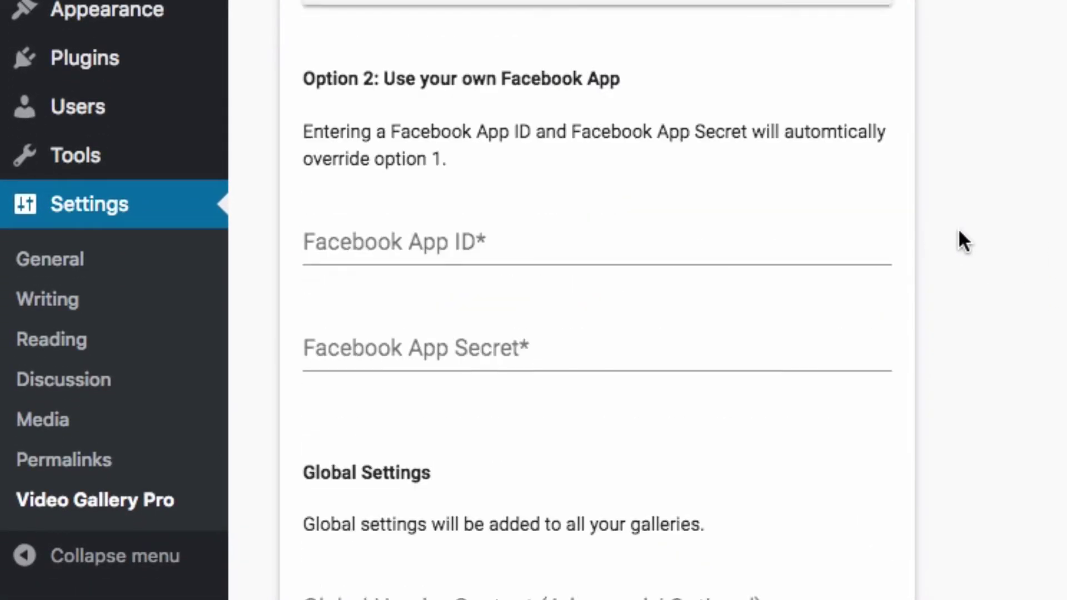
scroll(958, 224, up, 1)
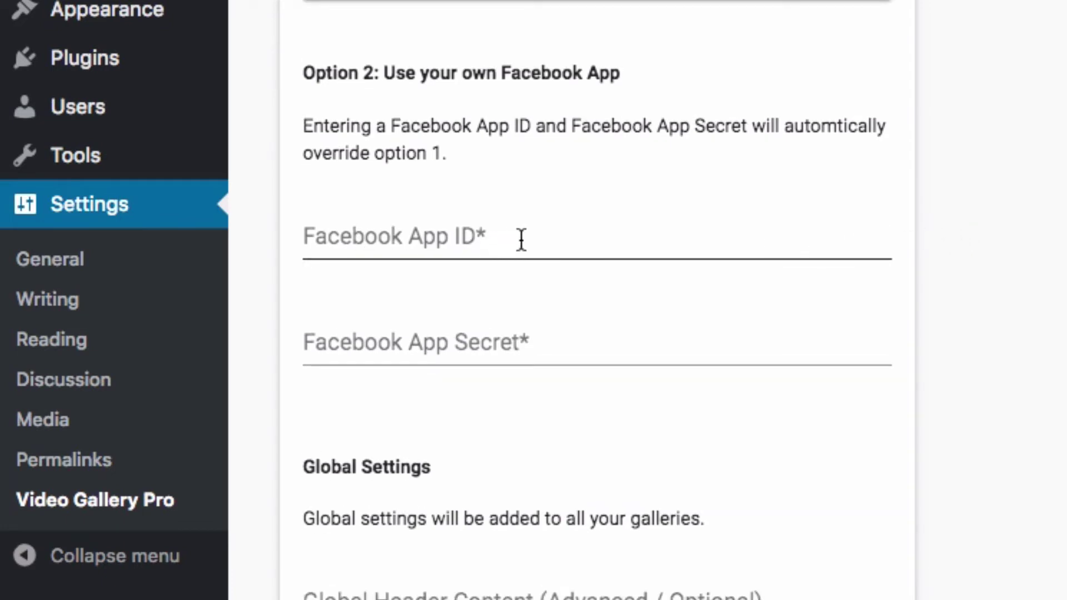
click(453, 232)
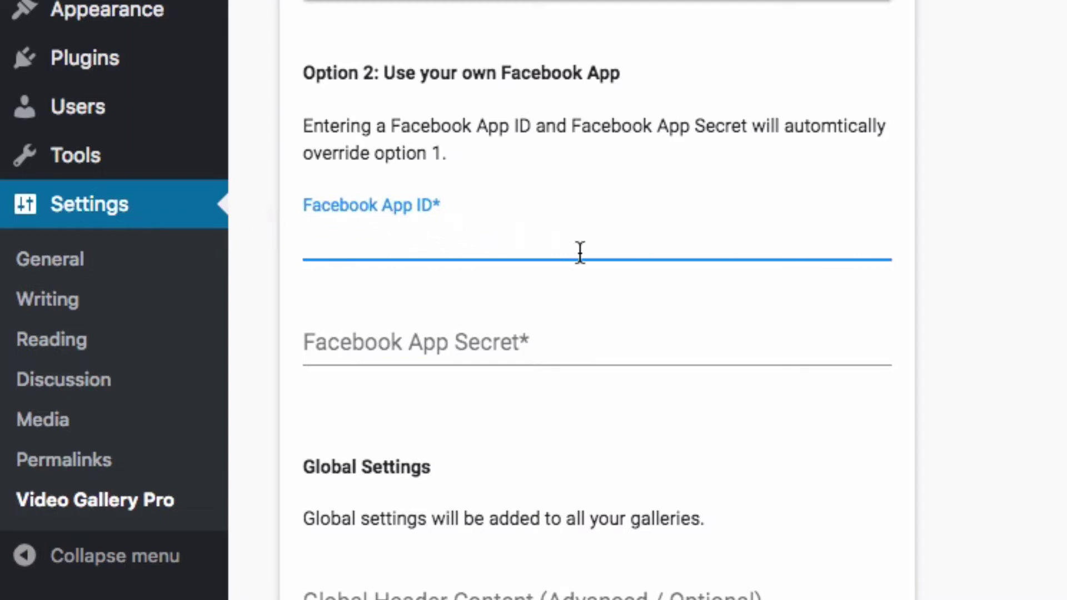
click(384, 338)
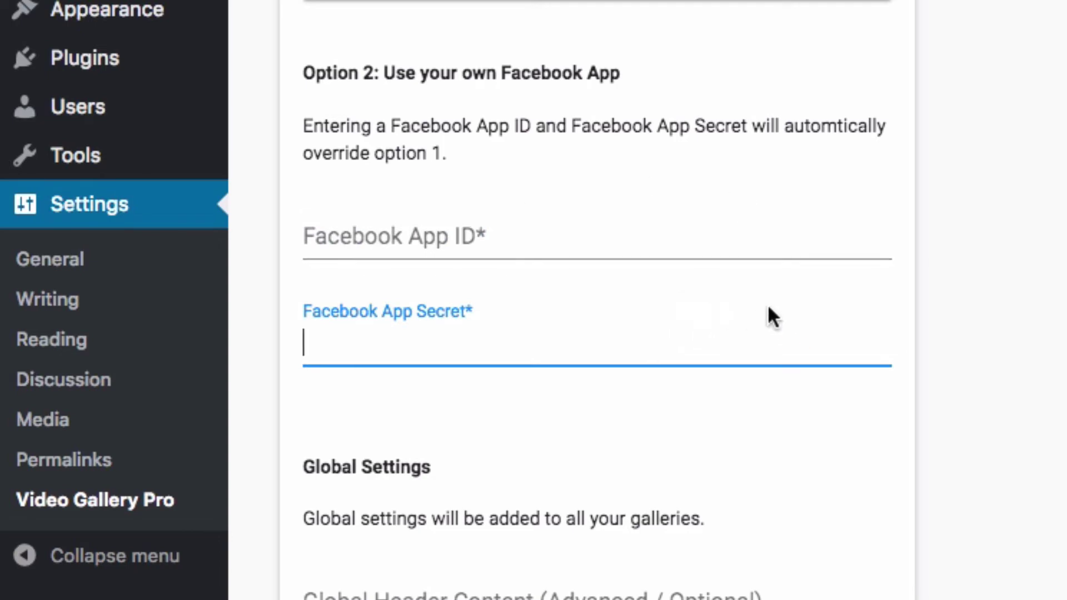
scroll(556, 253, up, 3)
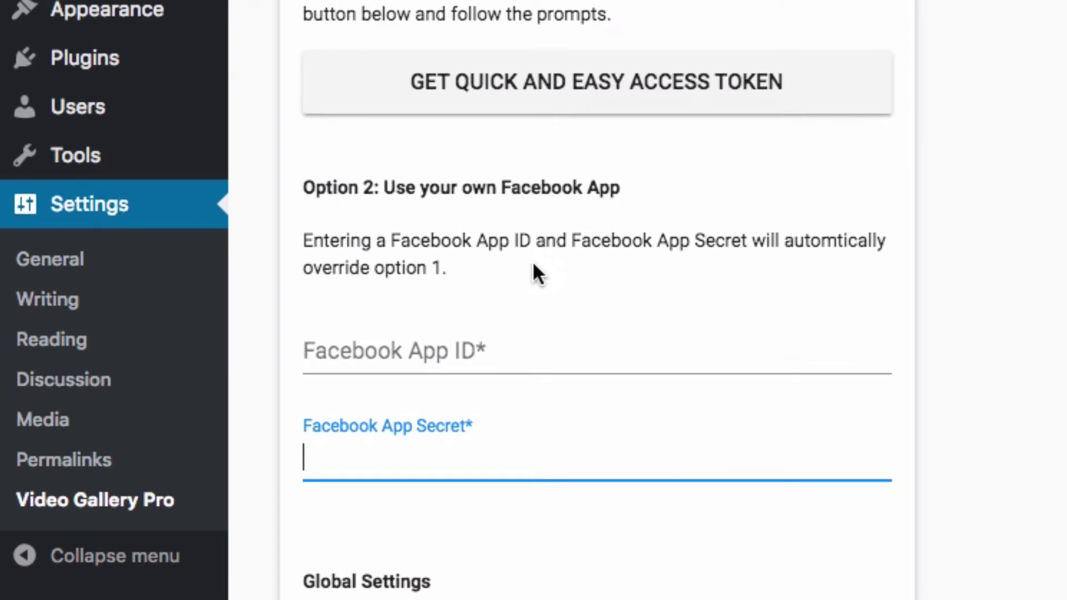
scroll(542, 278, up, 5)
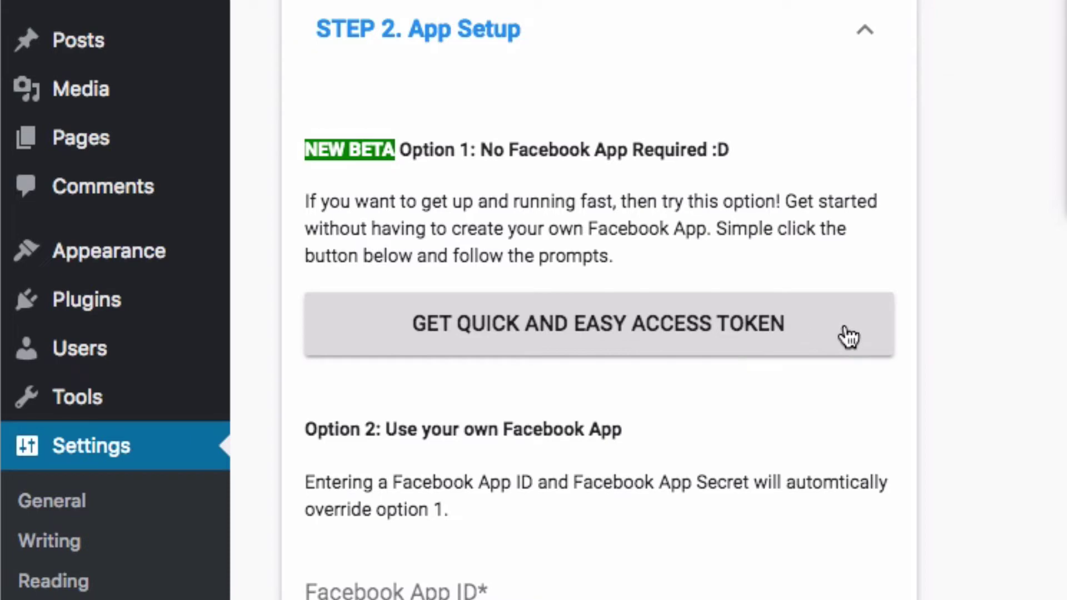
Request the quick and easy Facebook access token and log in to Facebook to authorise it
click(606, 334)
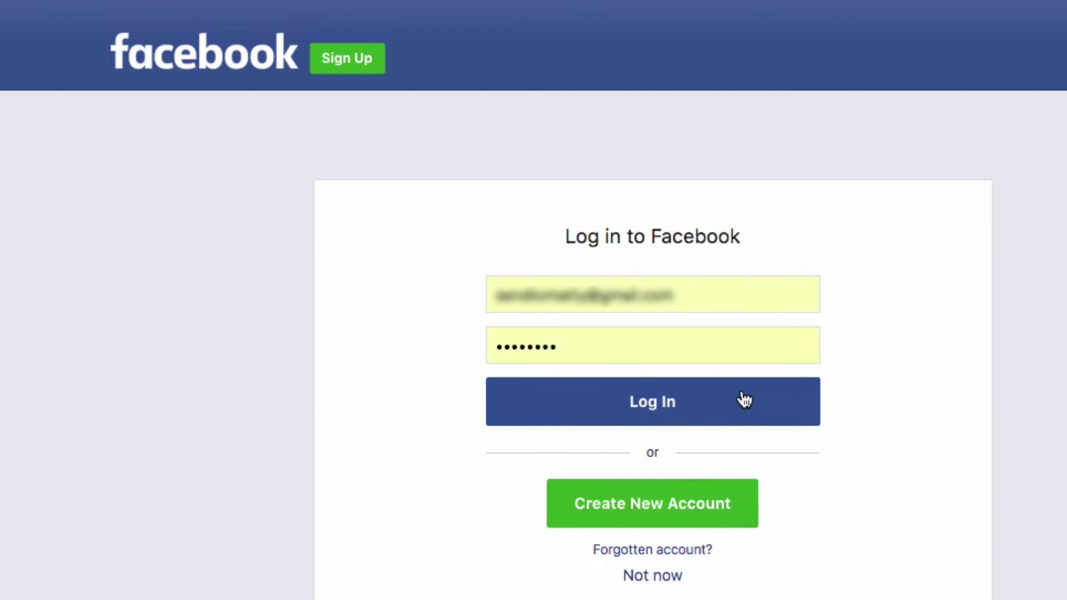
click(717, 402)
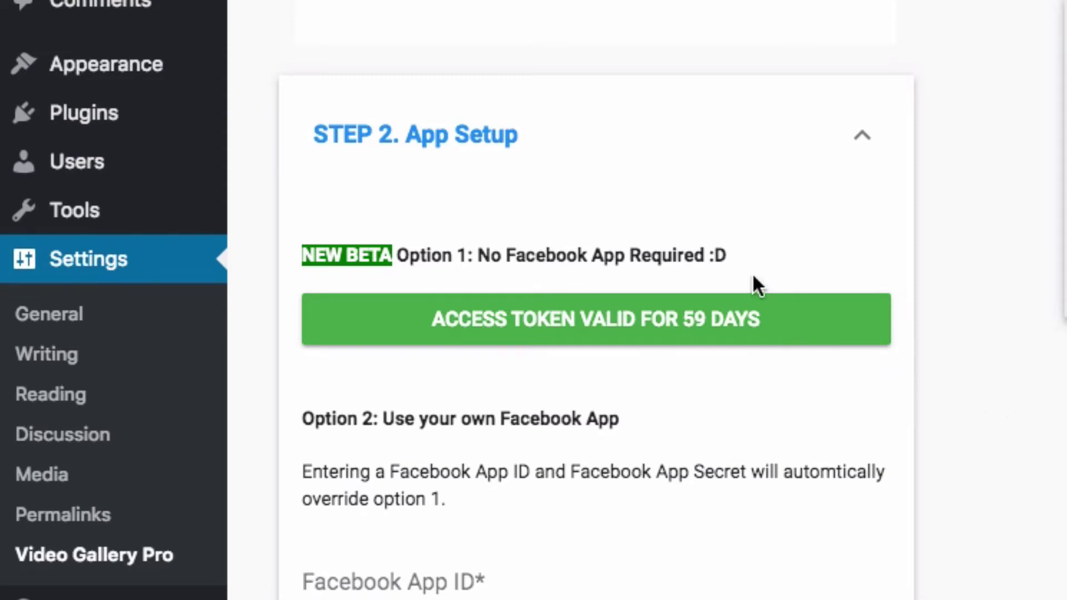
scroll(810, 335, down, 3)
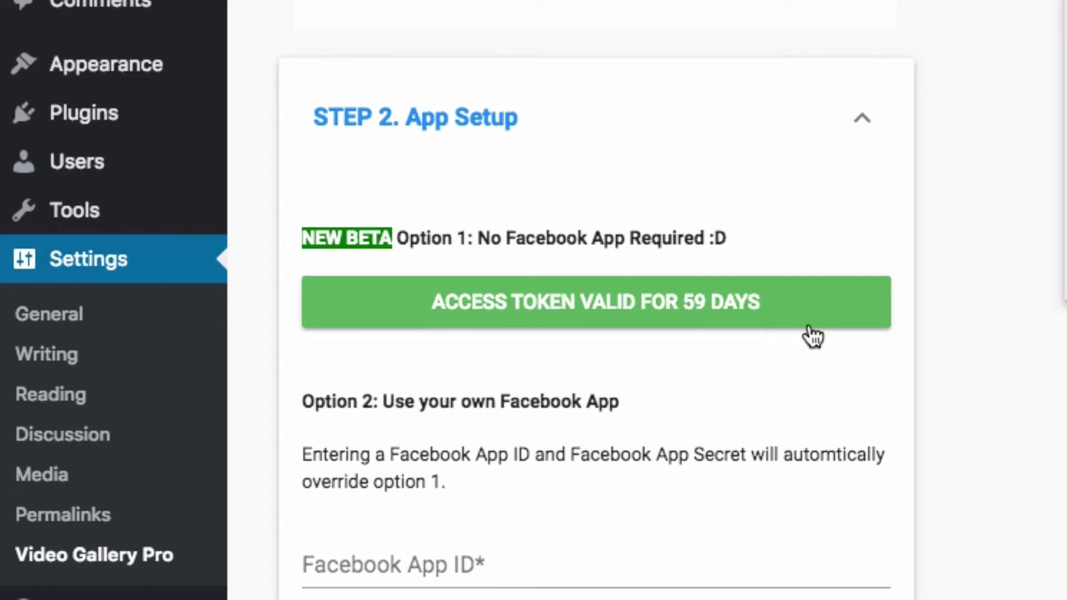
scroll(762, 255, down, 3)
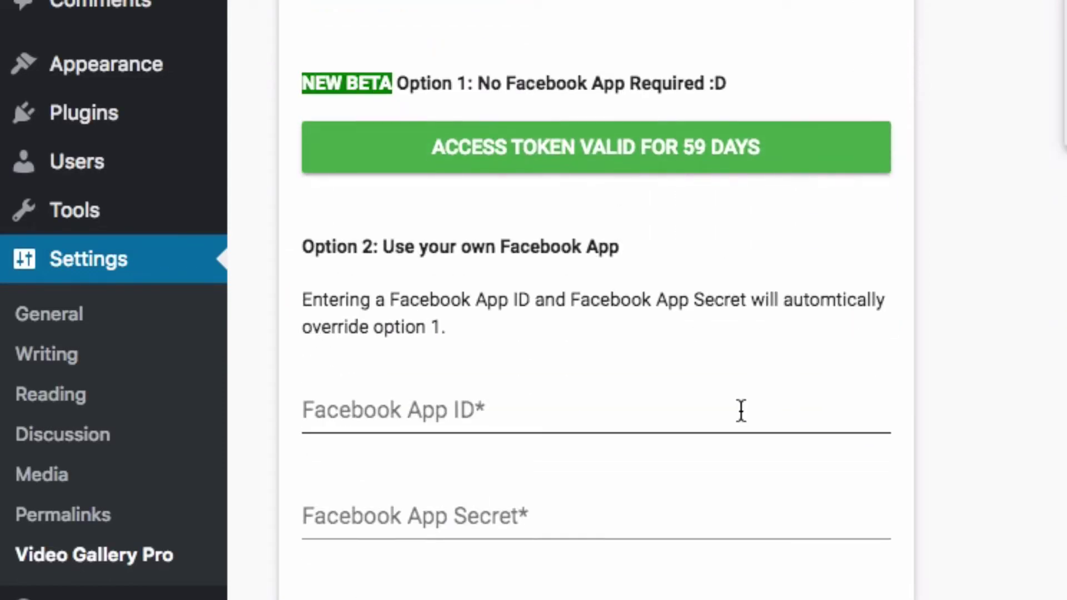
click(373, 333)
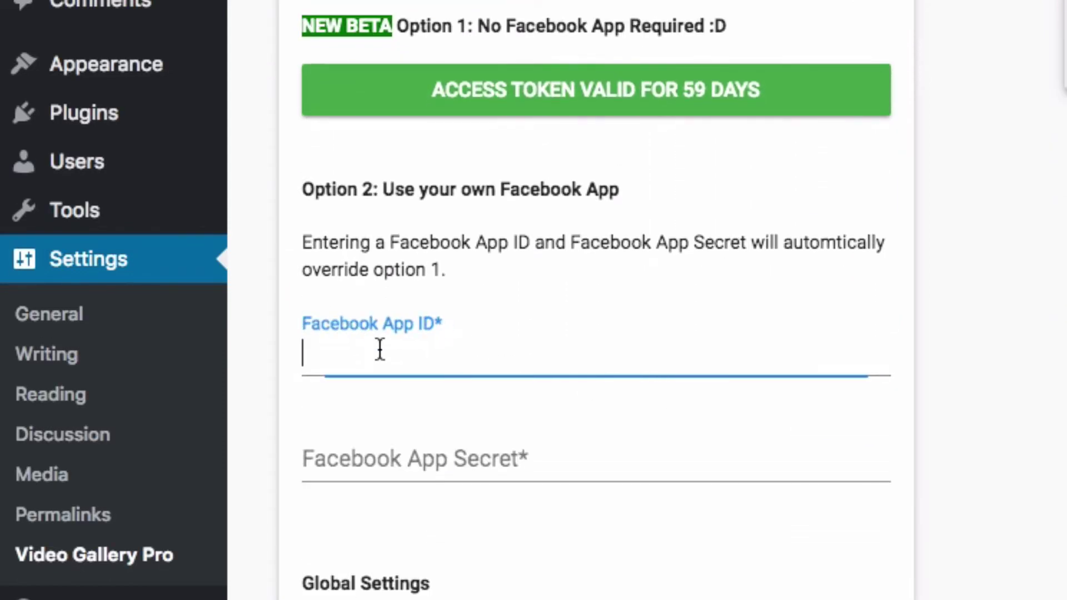
click(395, 474)
click(529, 357)
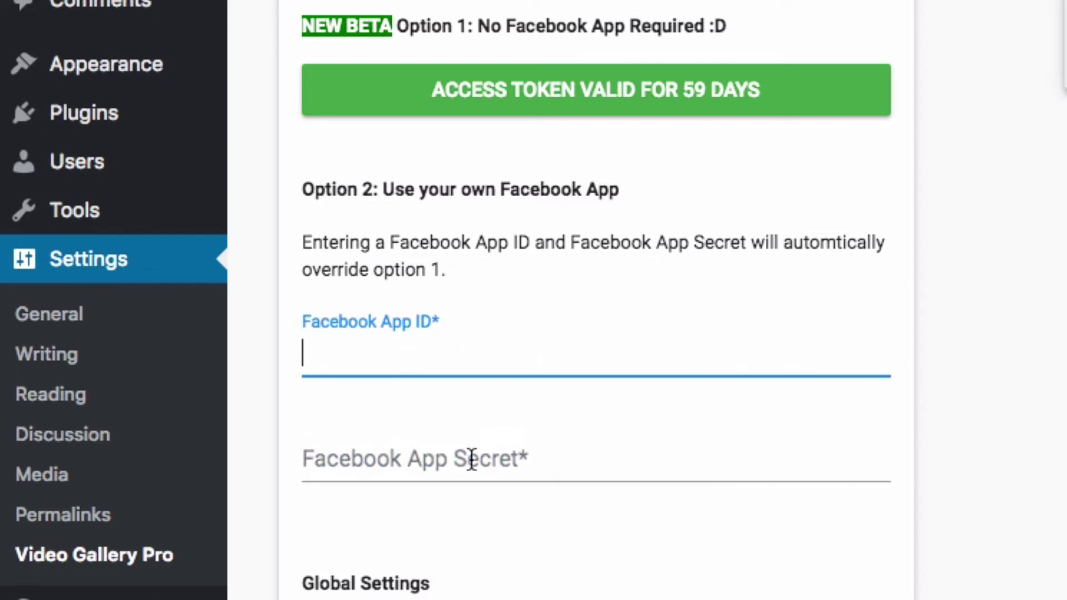
click(470, 464)
click(477, 346)
click(484, 464)
text(asdfa)
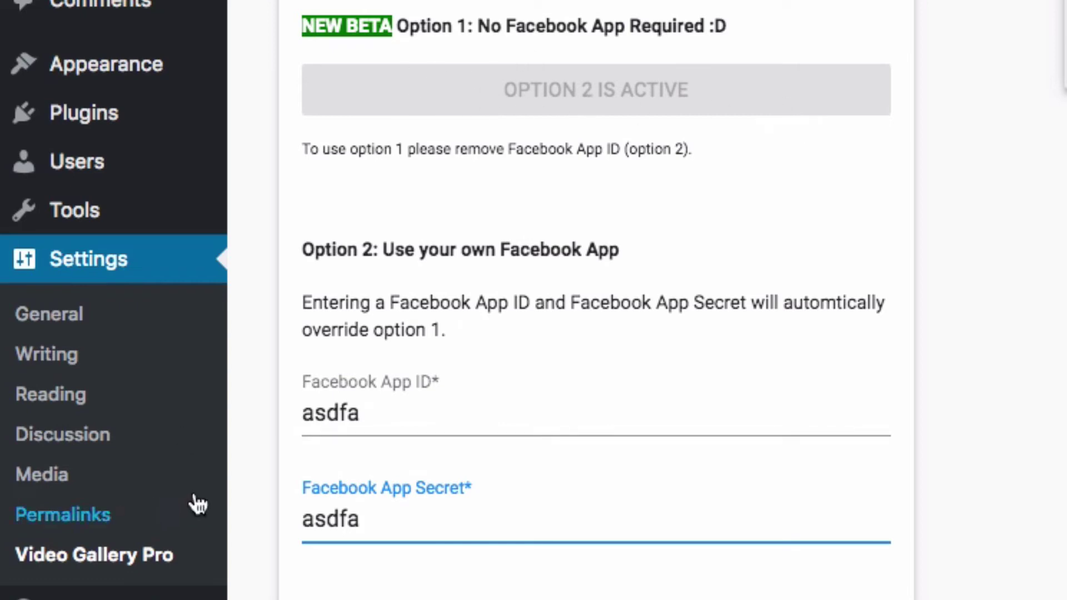
drag(303, 250, 615, 250)
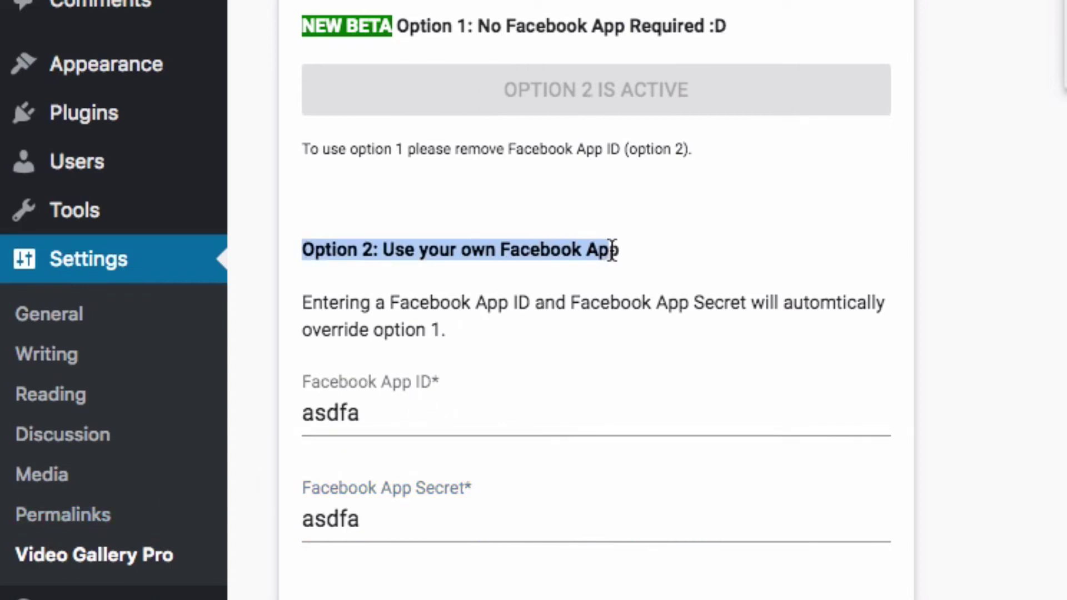
click(635, 267)
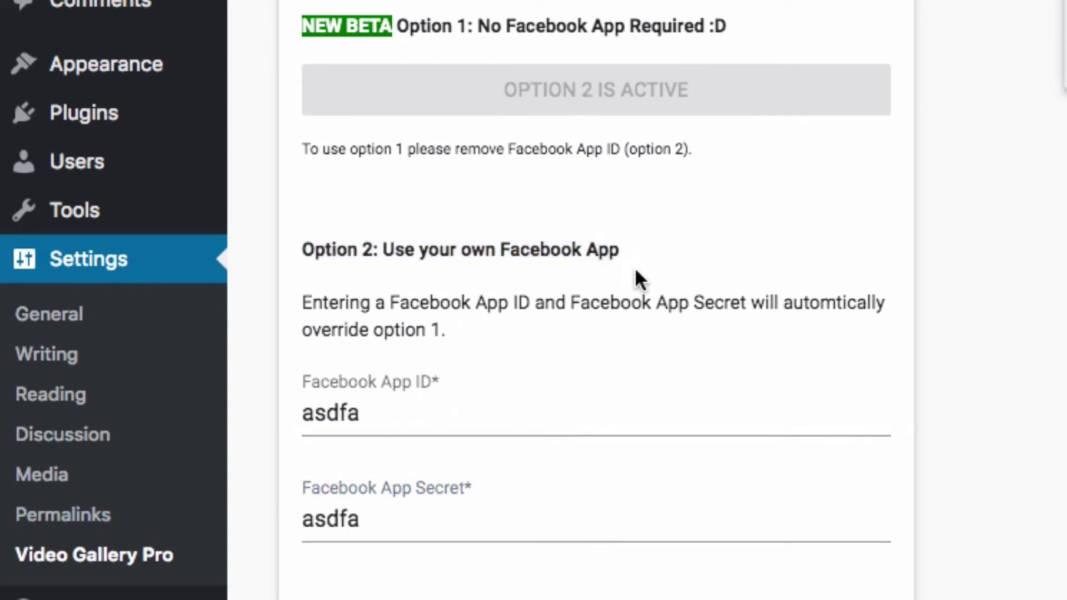
double_click(428, 416)
key(BackSpace)
double_click(386, 448)
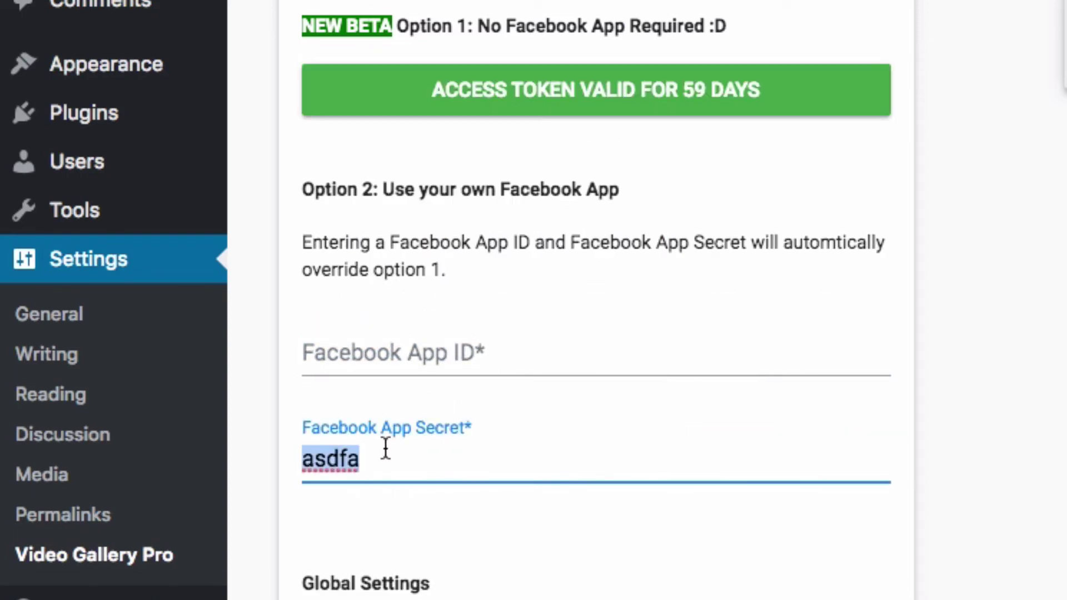
key(BackSpace)
click(975, 503)
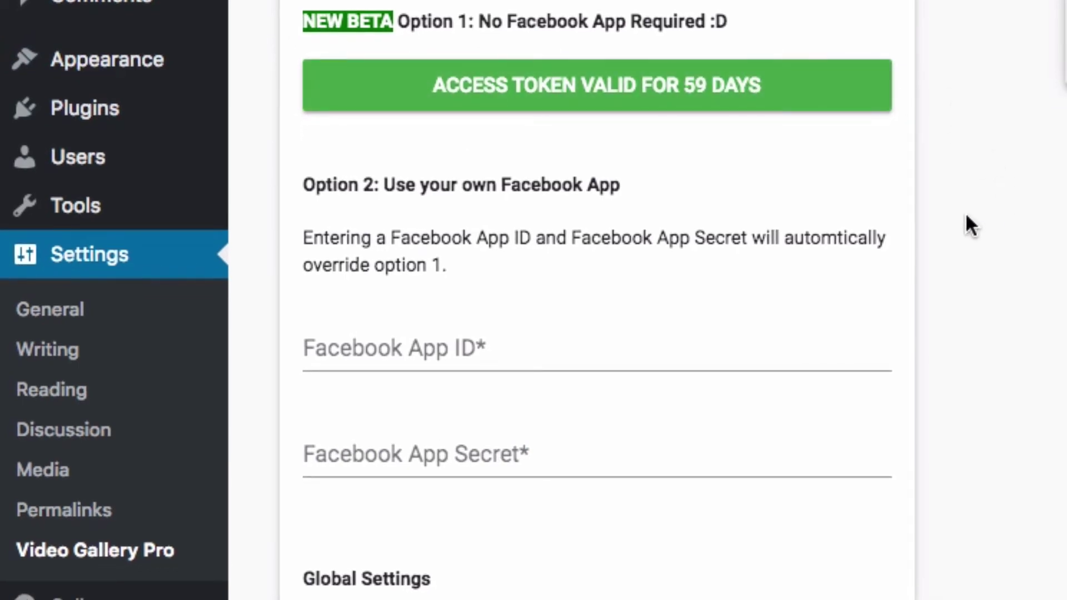
Save the Video Gallery Pro settings with the 59-day token, then go to Pages > All Pages
scroll(930, 286, down, 1)
scroll(880, 279, up, 2)
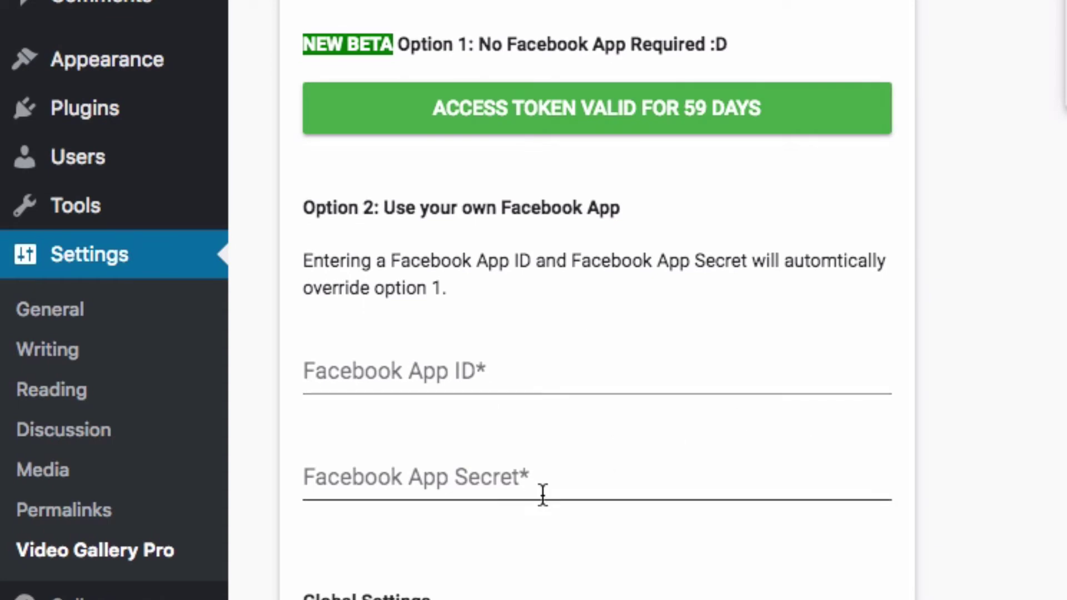
scroll(597, 300, down, 10)
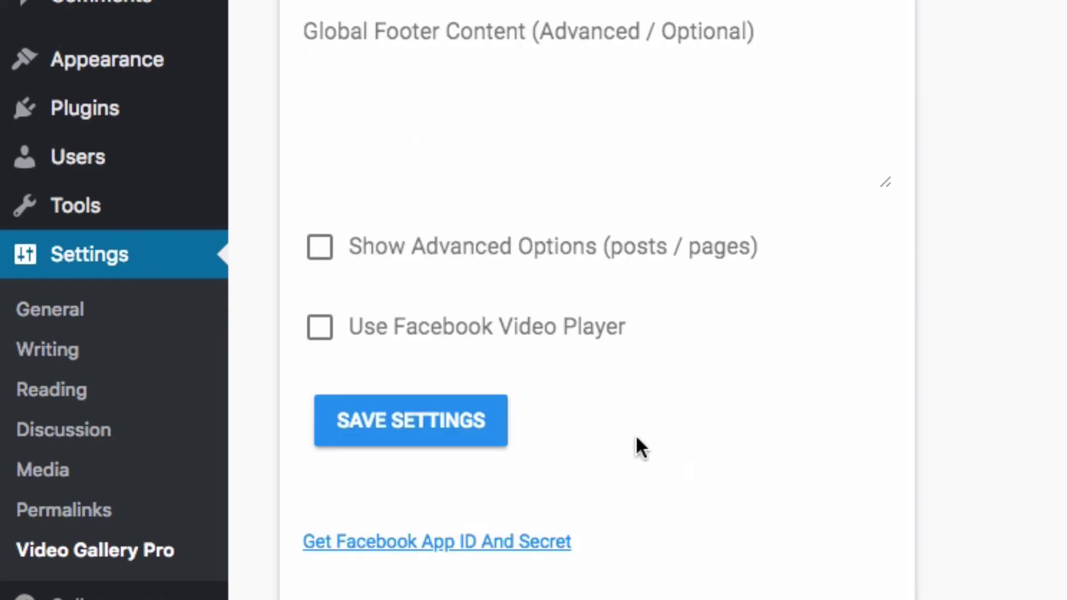
click(465, 434)
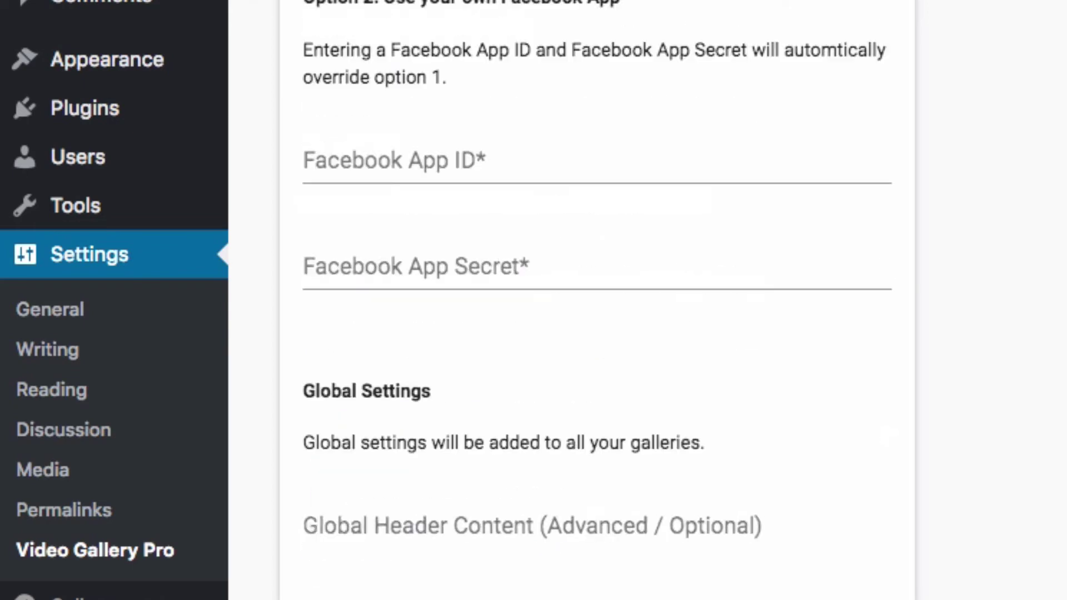
scroll(598, 300, up, 10)
scroll(597, 300, down, 6)
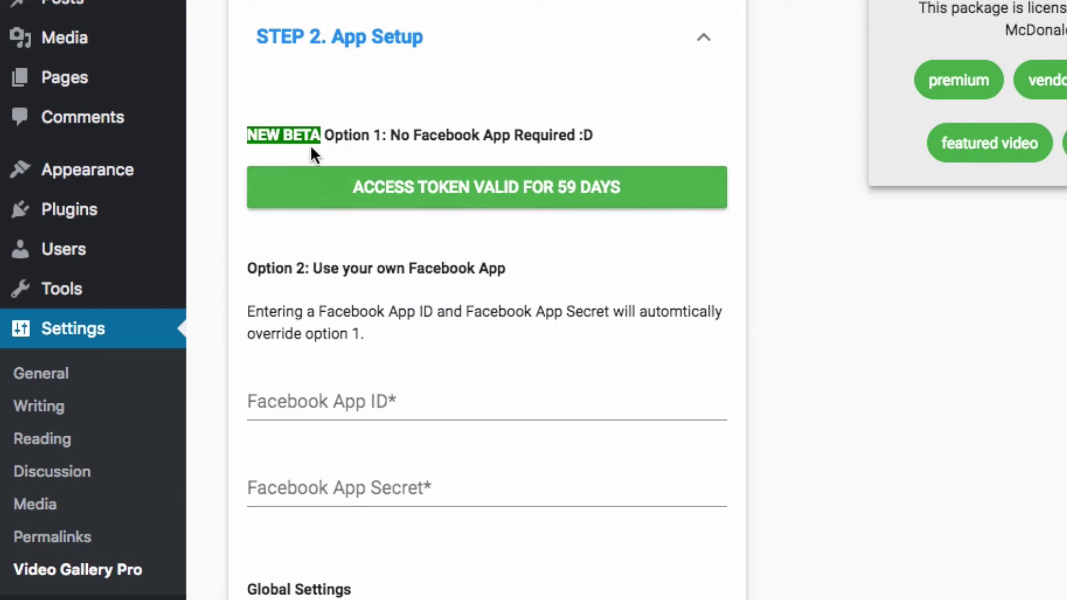
mouse_move(83, 78)
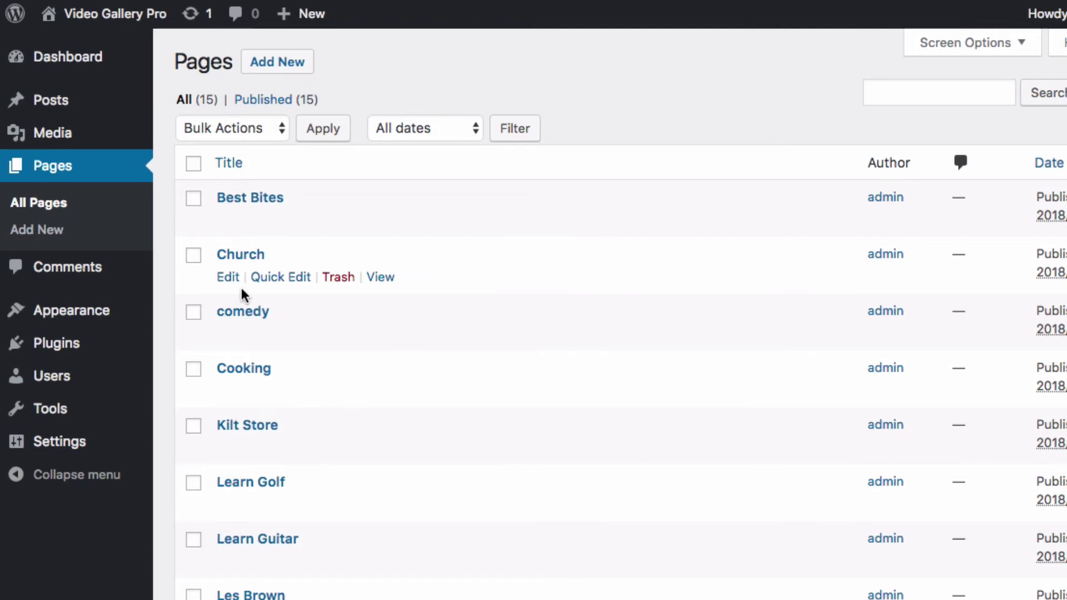
Open the comedy page in the editor and view its live permalink
click(231, 310)
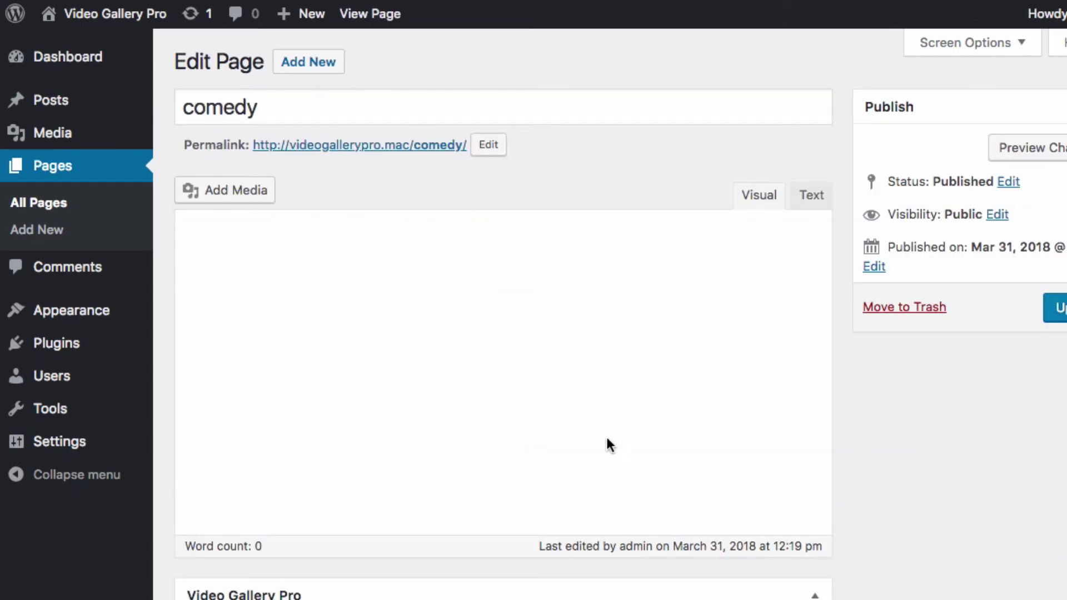
scroll(604, 439, down, 2)
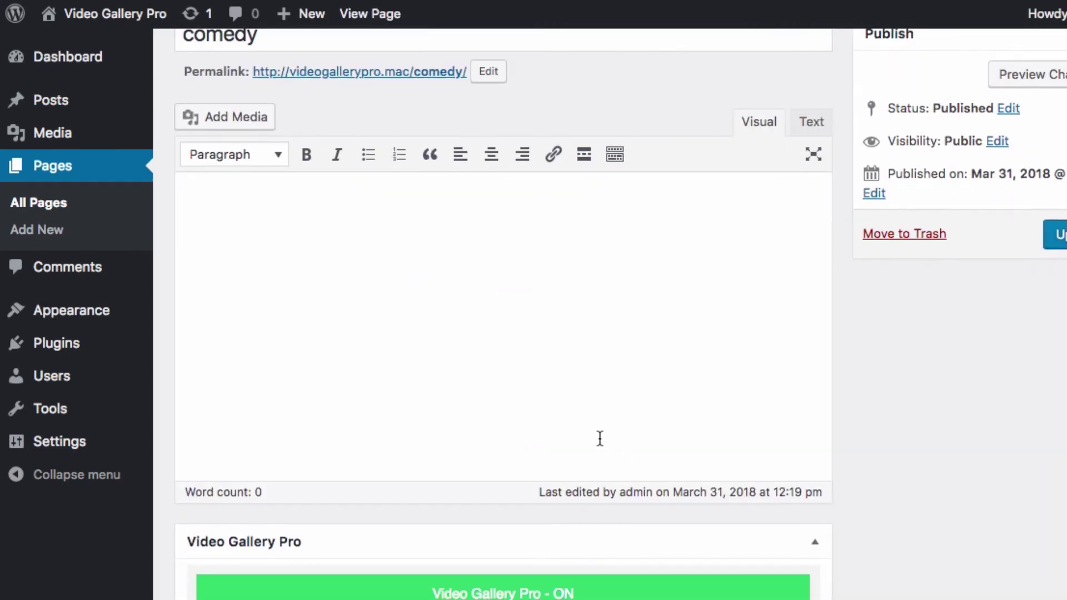
scroll(591, 437, up, 2)
click(410, 147)
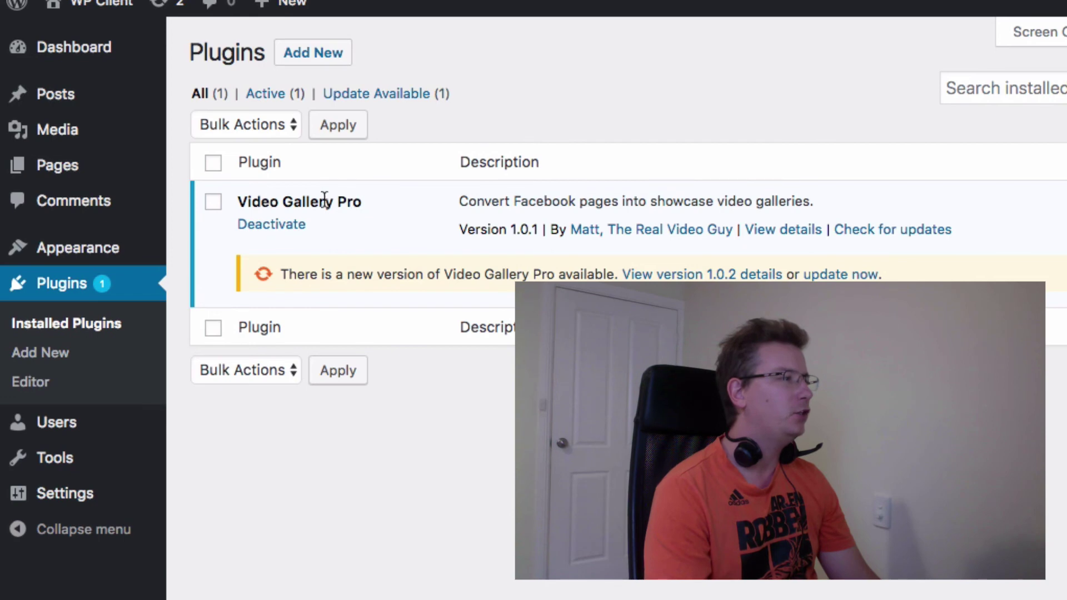
Highlight Video Gallery Pro's version 1.0.2 notice, then update the plugin now
drag(283, 272, 609, 277)
click(545, 266)
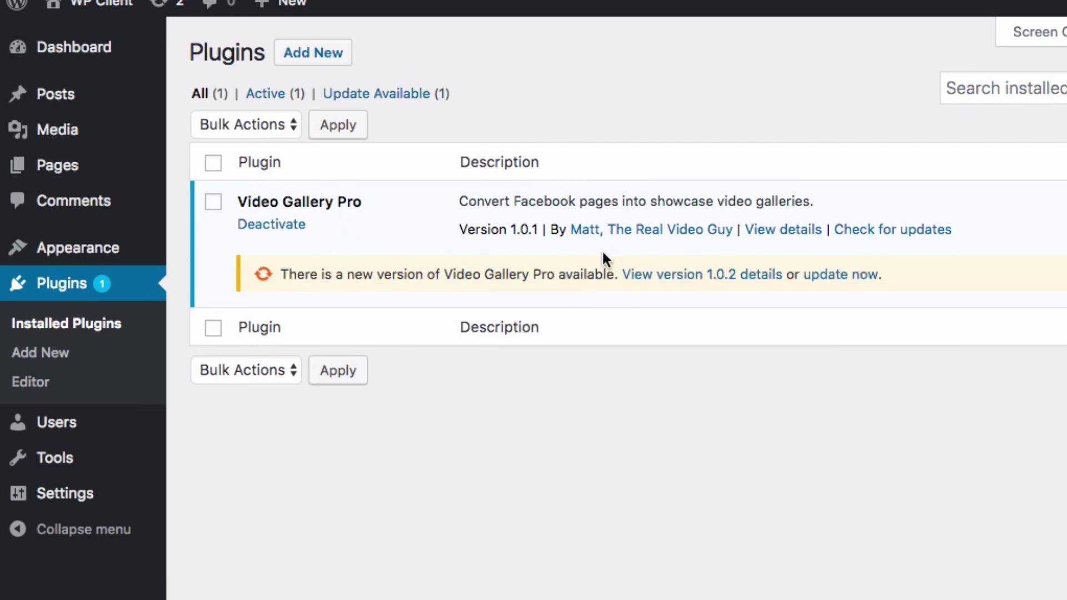
drag(283, 273, 605, 272)
click(624, 278)
drag(283, 273, 608, 275)
click(608, 275)
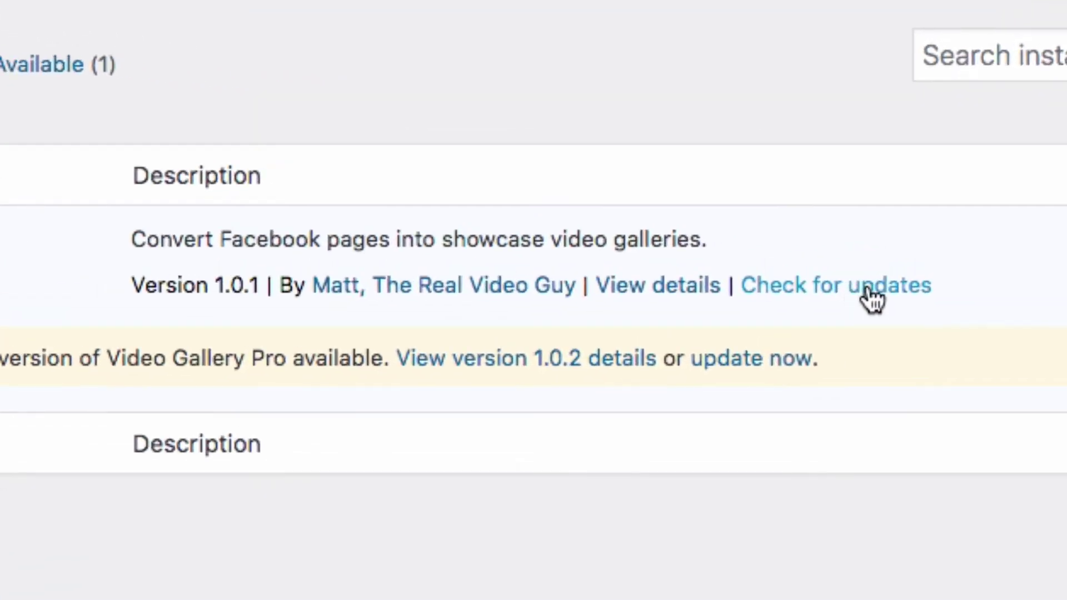
click(744, 360)
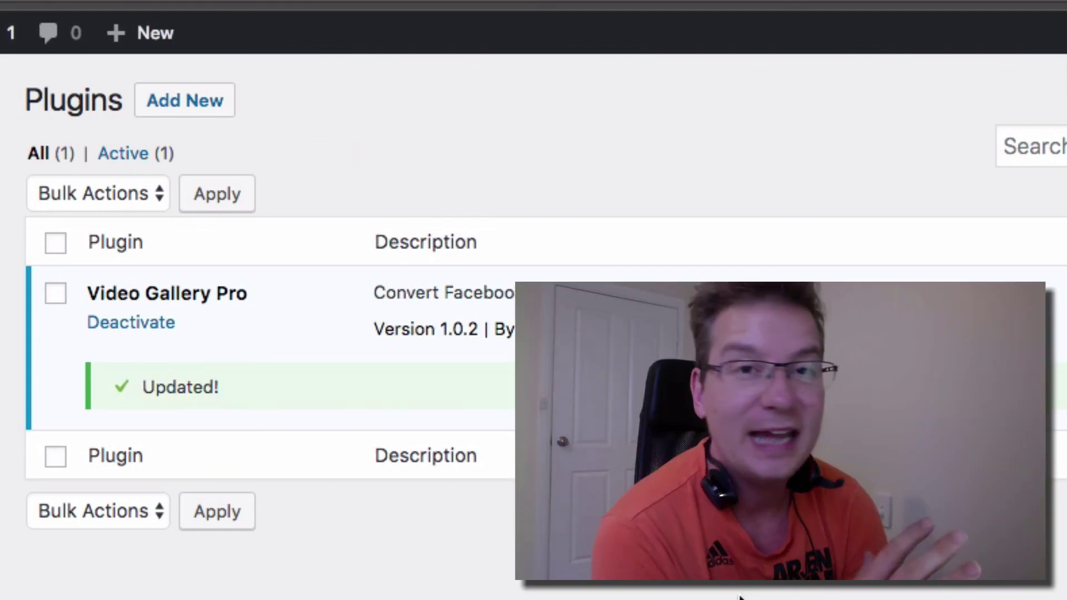
Highlight the Updated! confirmation showing Video Gallery Pro at version 1.0.2
drag(166, 387, 257, 421)
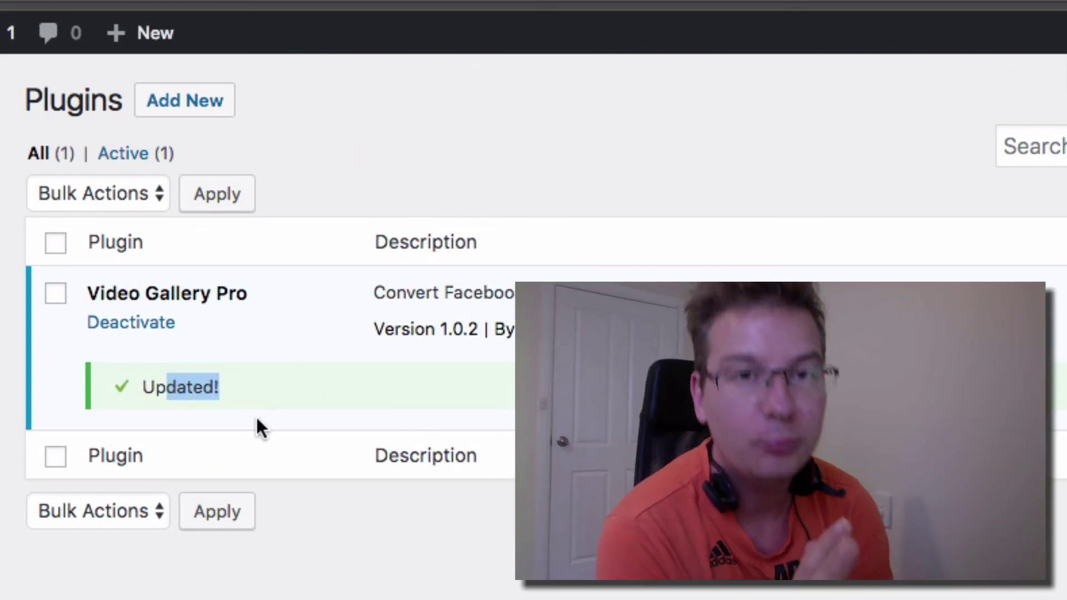